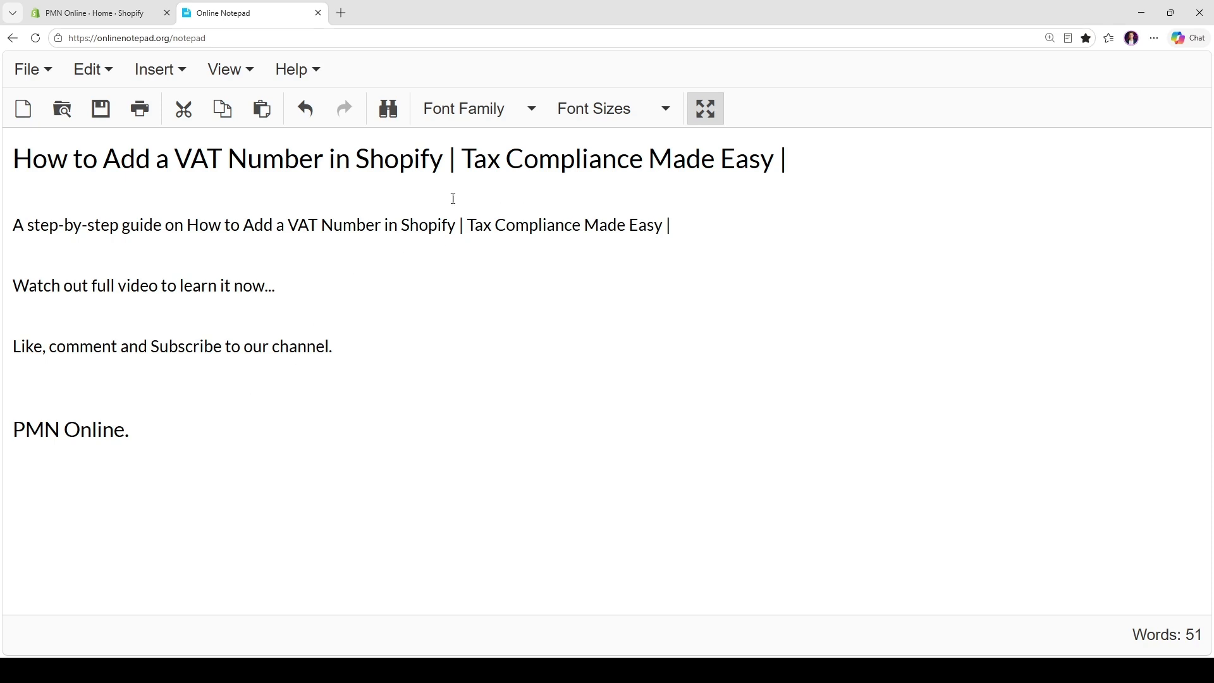
# Add a blank line below the title in the notepad and switch to the Shopify admin
pyautogui.press('Return')
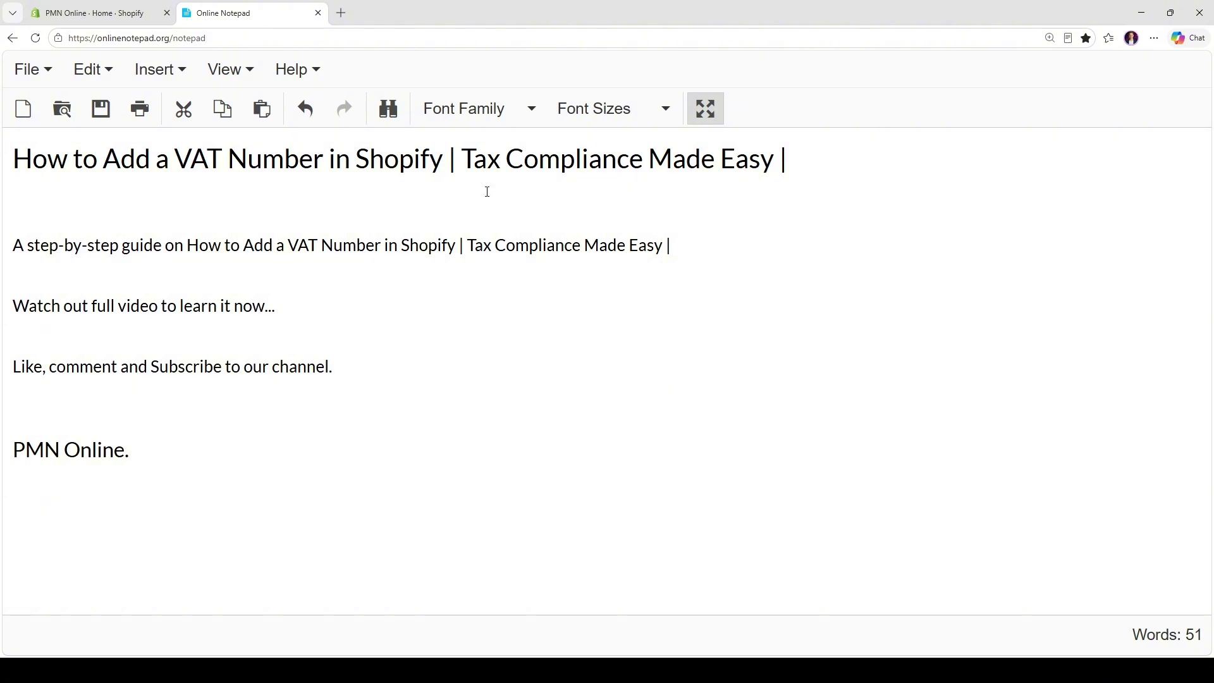
pyautogui.click(112, 9)
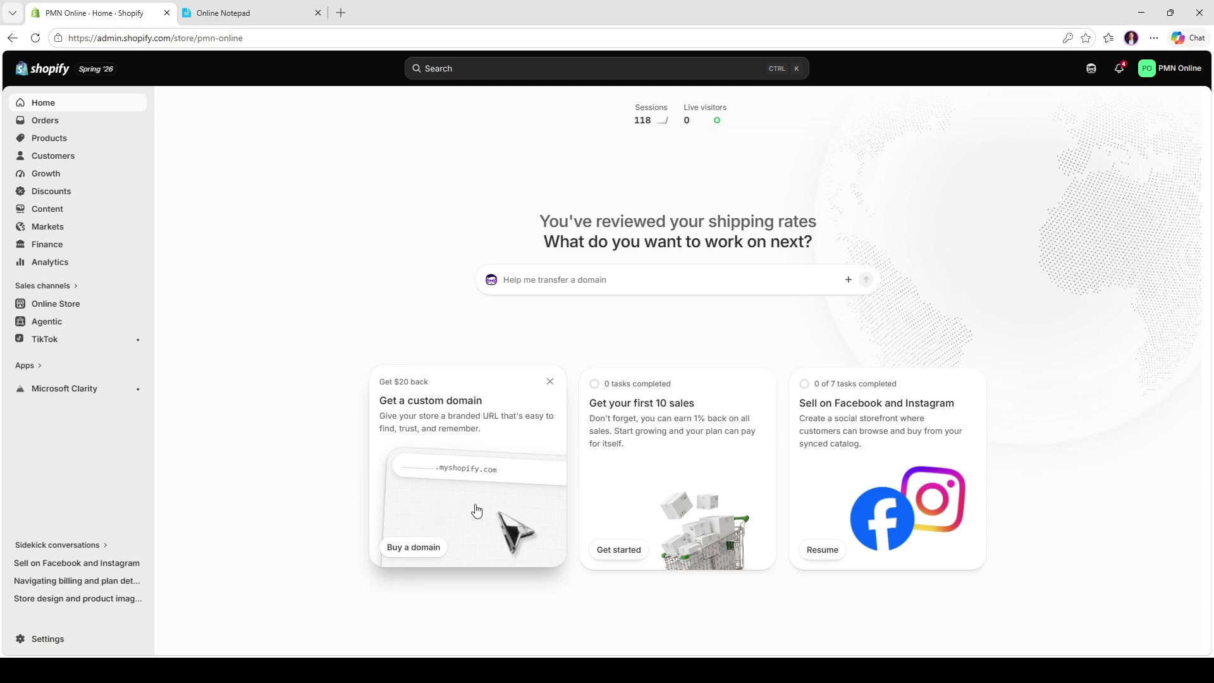
# View the store's sessions-over-time chart on the home page and close it
pyautogui.click(706, 116)
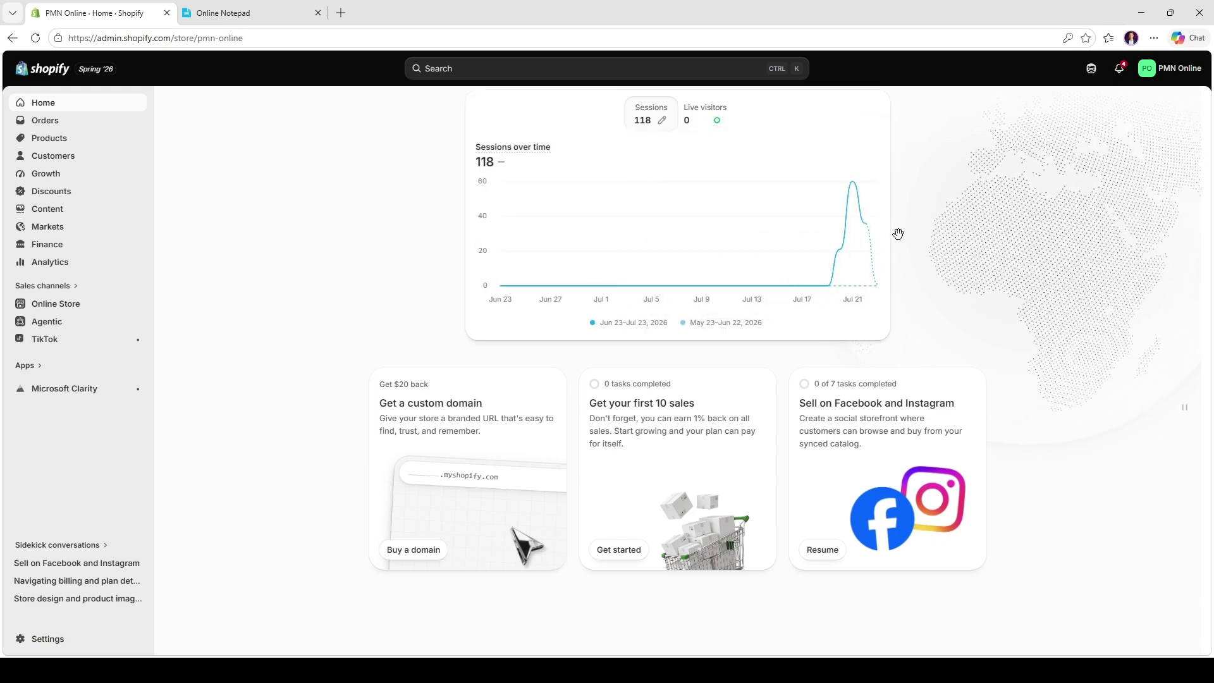
pyautogui.click(328, 269)
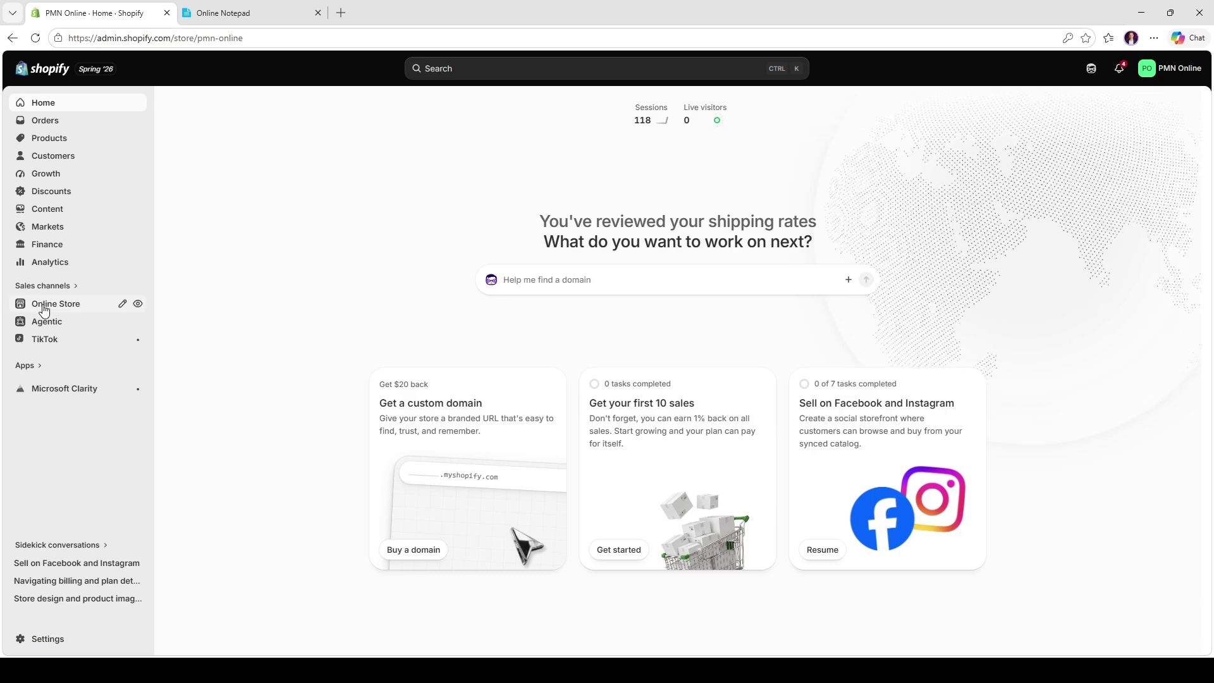
pyautogui.moveTo(651, 101)
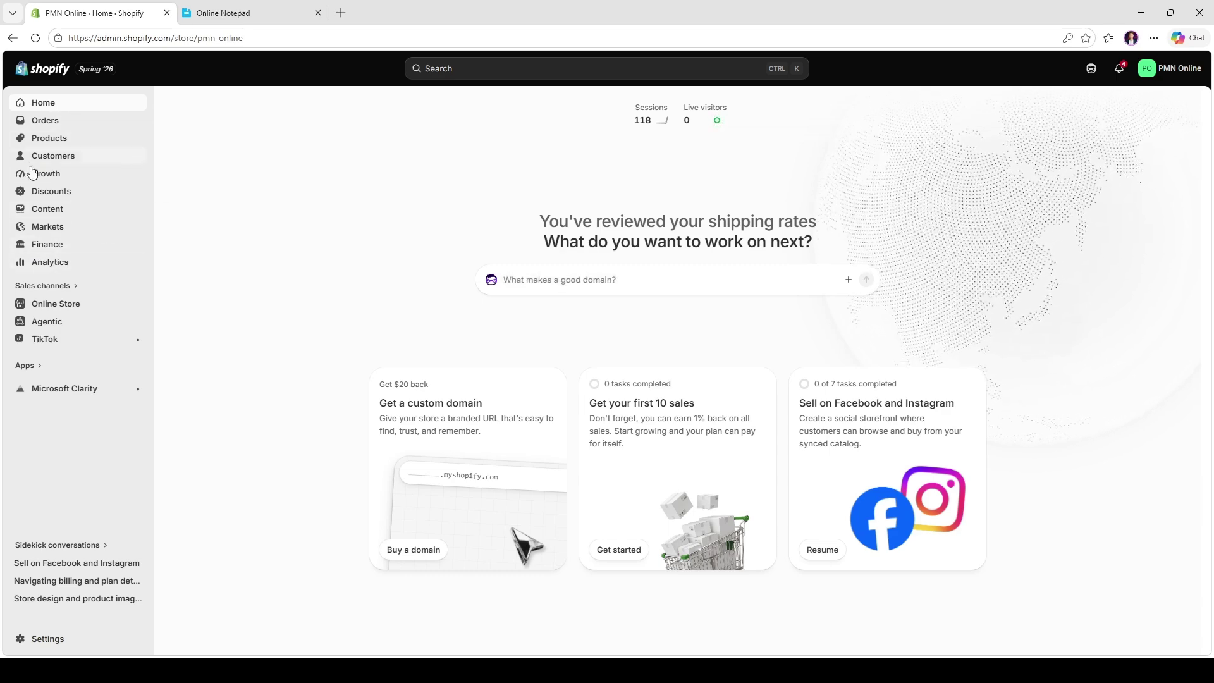
# Open the Taxes and duties page in the store settings
pyautogui.click(20, 642)
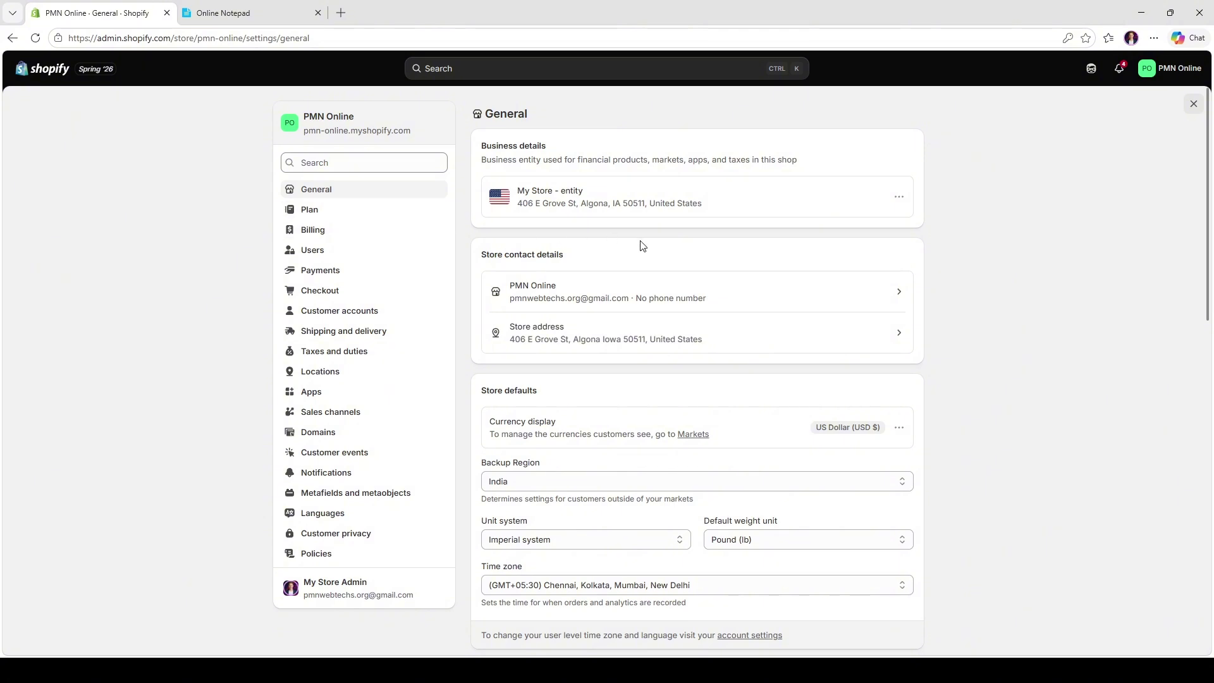
pyautogui.click(348, 357)
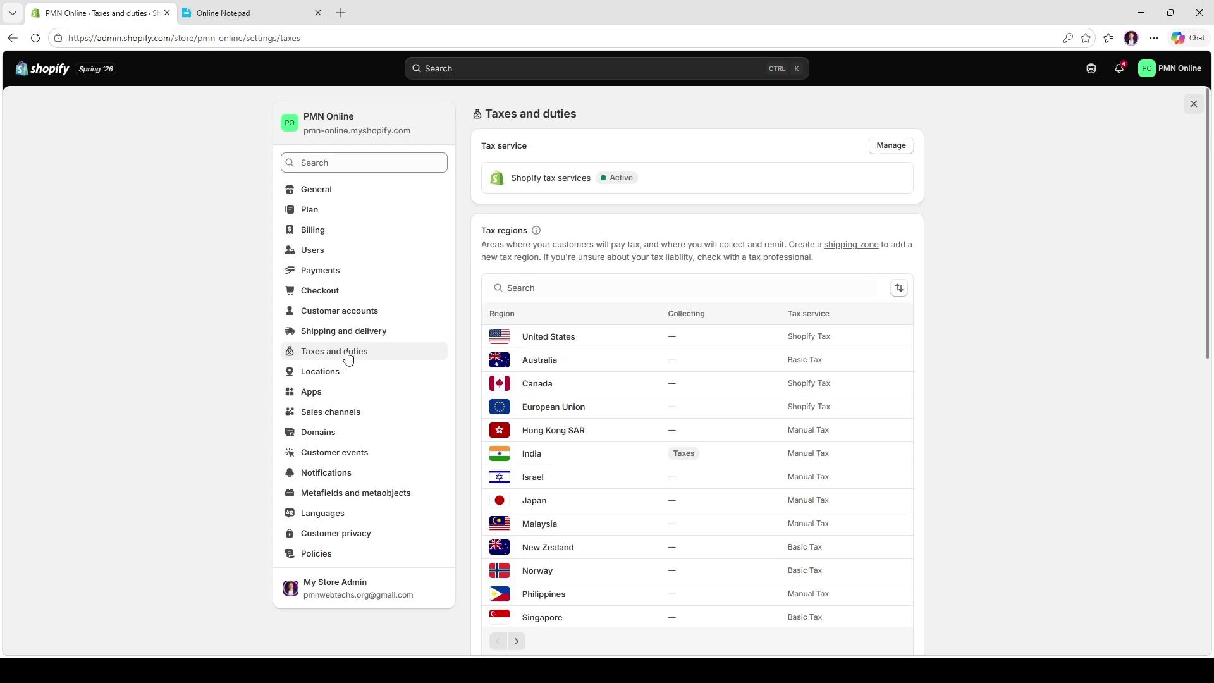
# Review the tax regions, duties and import taxes, and additional configuration sections of the tax settings
pyautogui.scroll(-4, 629, 333)
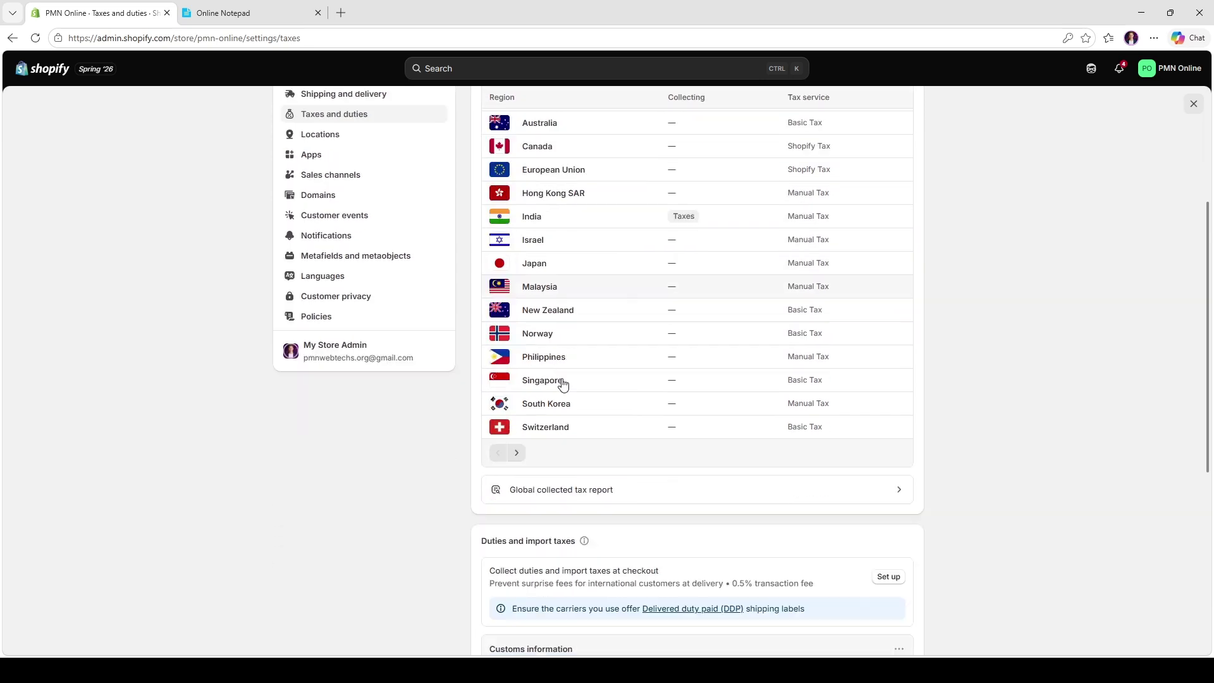
pyautogui.scroll(2, 569, 451)
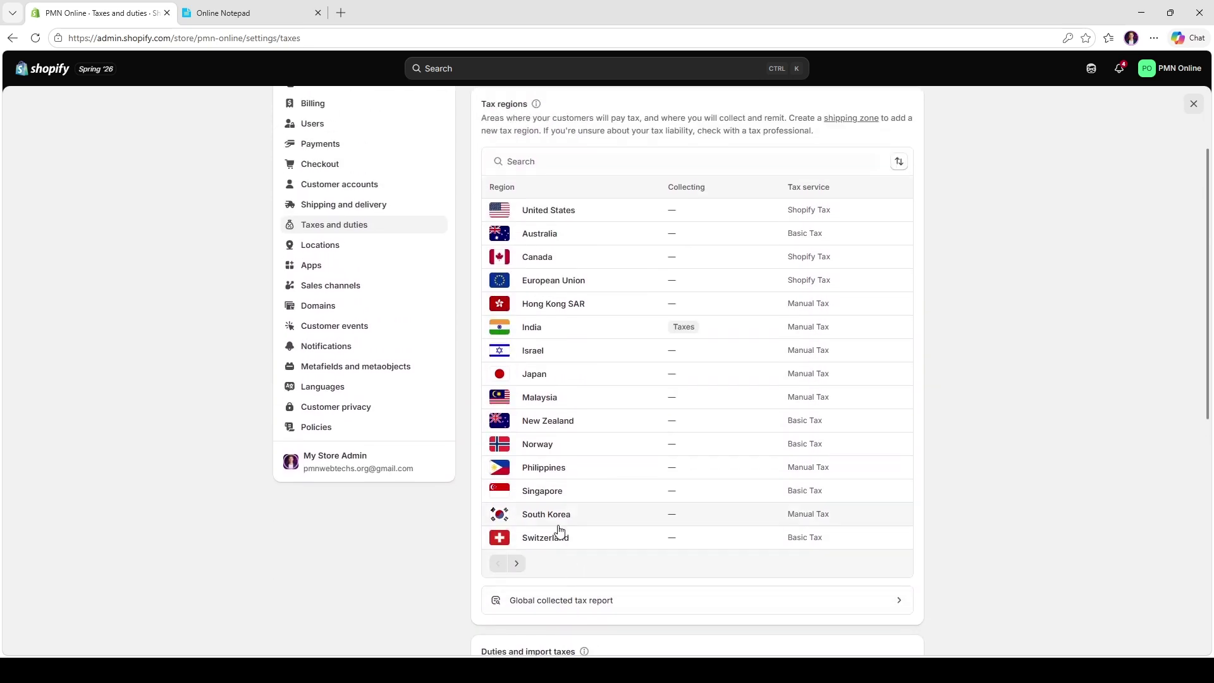
pyautogui.scroll(2, 559, 530)
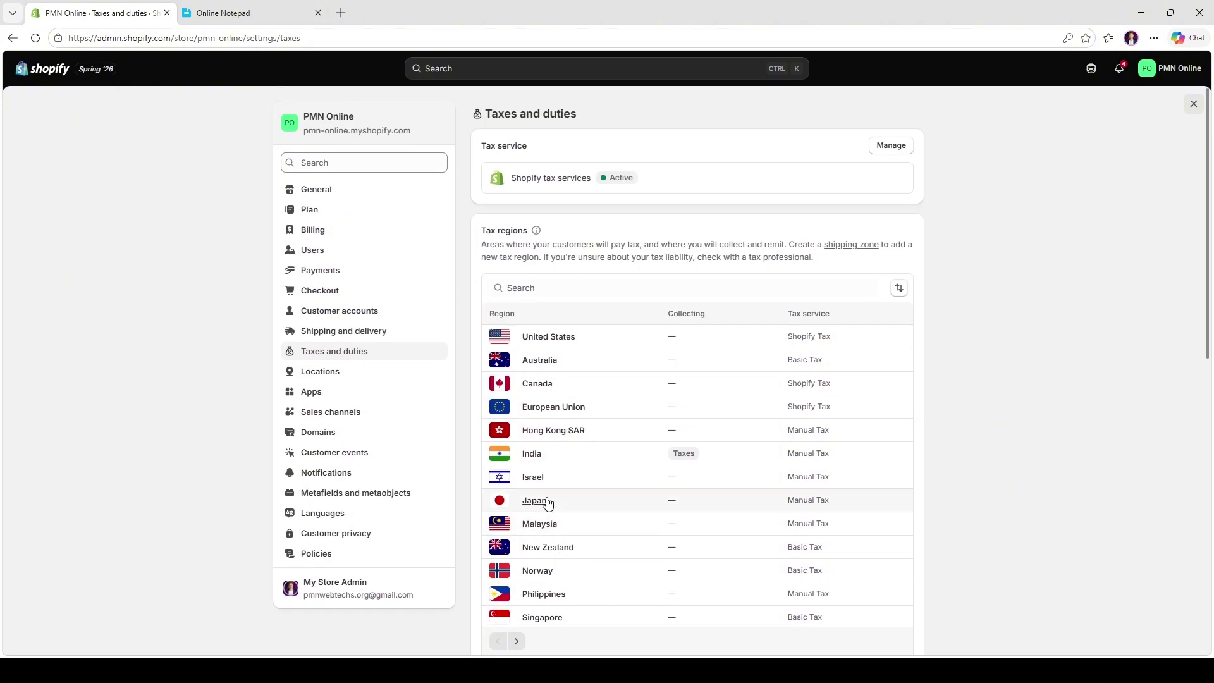
pyautogui.scroll(-3, 791, 445)
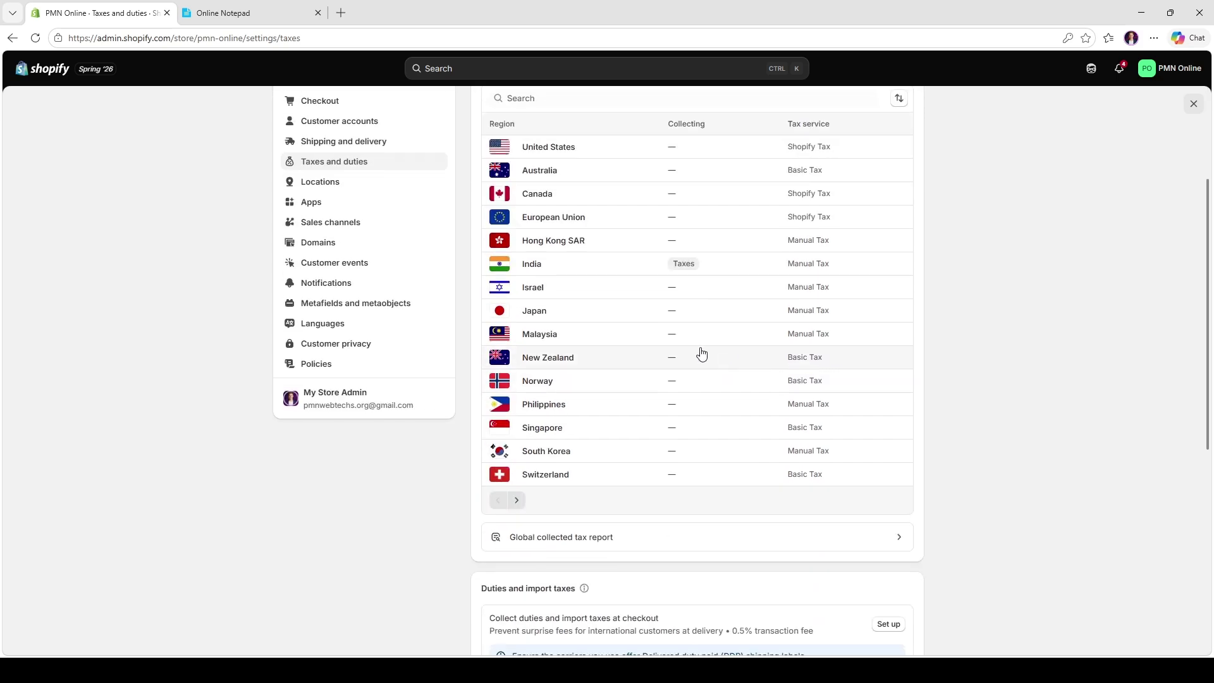
pyautogui.scroll(3, 576, 504)
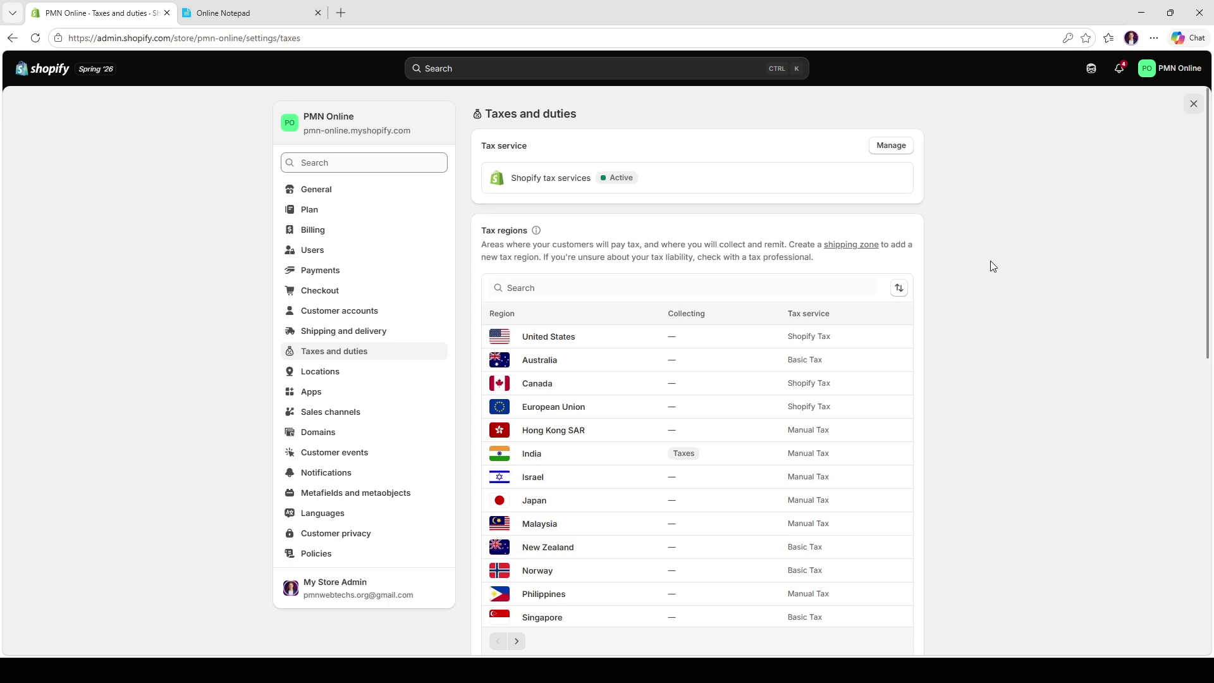
pyautogui.scroll(-3, 984, 303)
pyautogui.scroll(-8, 887, 464)
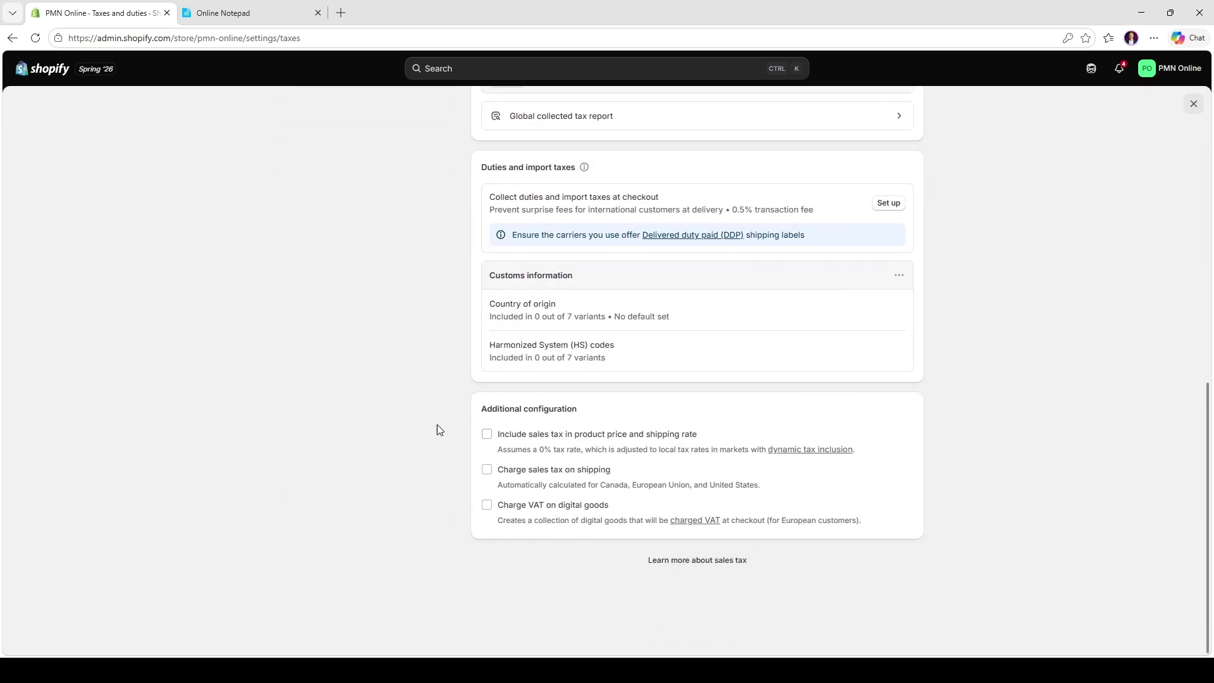
pyautogui.scroll(3, 548, 543)
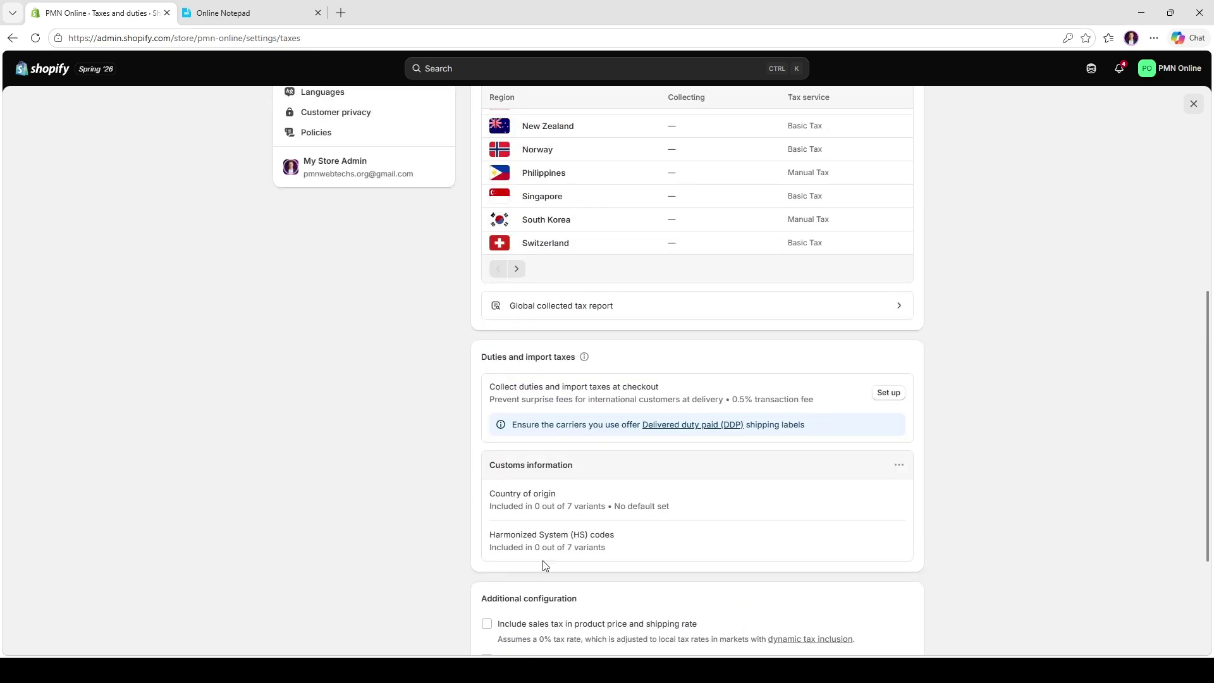
pyautogui.scroll(7, 636, 557)
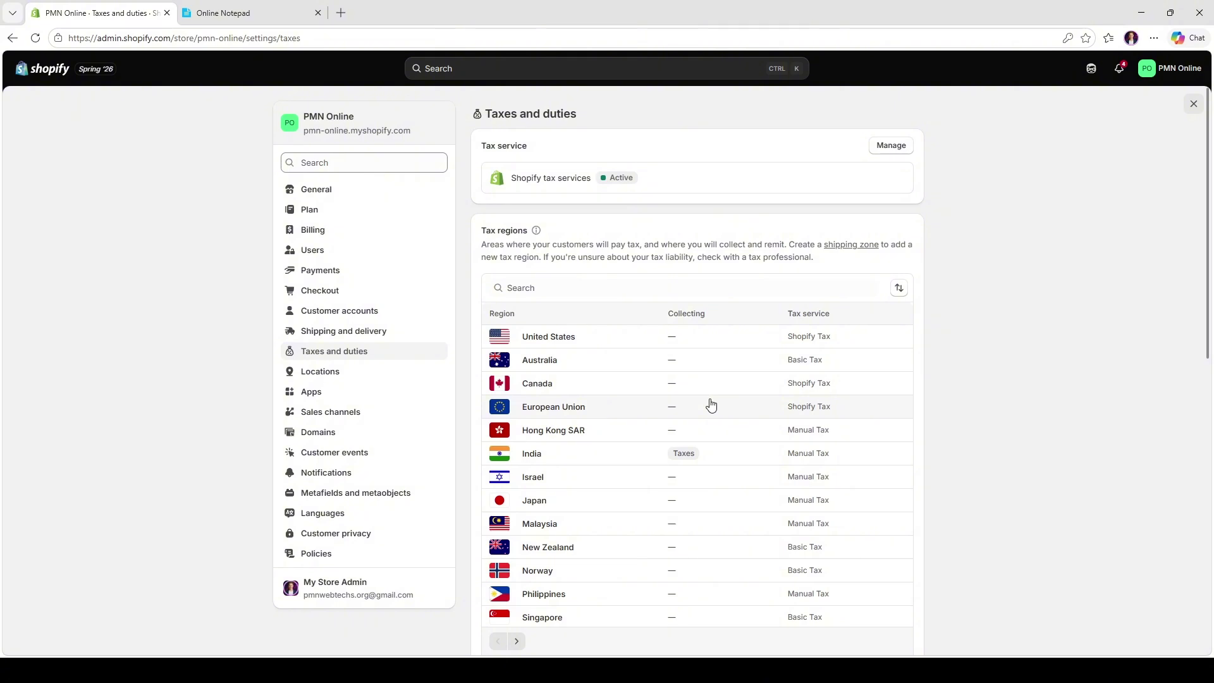
pyautogui.scroll(-10, 711, 405)
pyautogui.scroll(10, 618, 434)
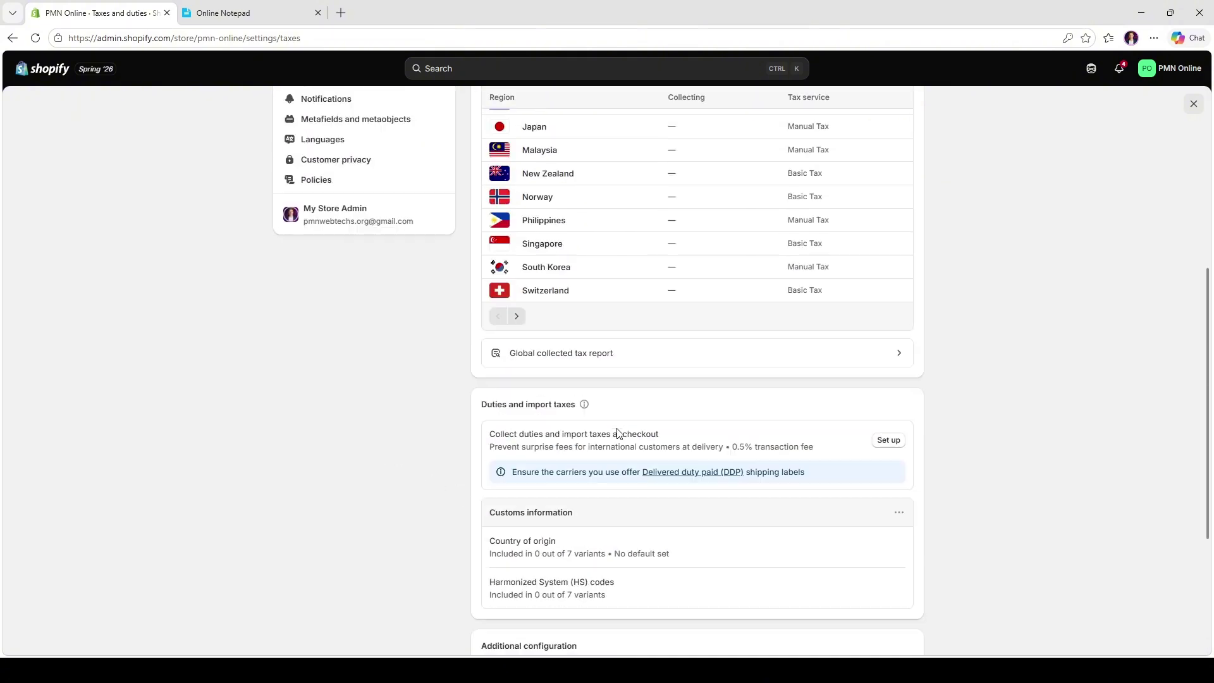
# Enable charging VAT on digital goods in the additional configuration and save the tax settings
pyautogui.scroll(-10, 601, 329)
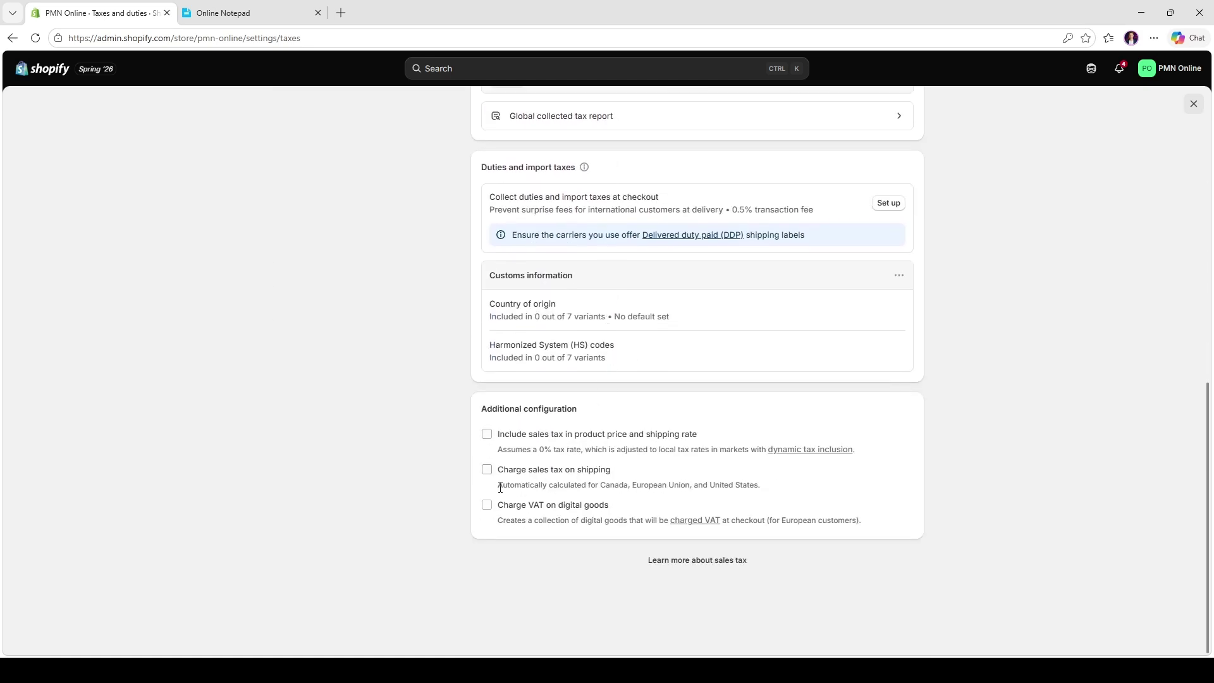
pyautogui.click(487, 505)
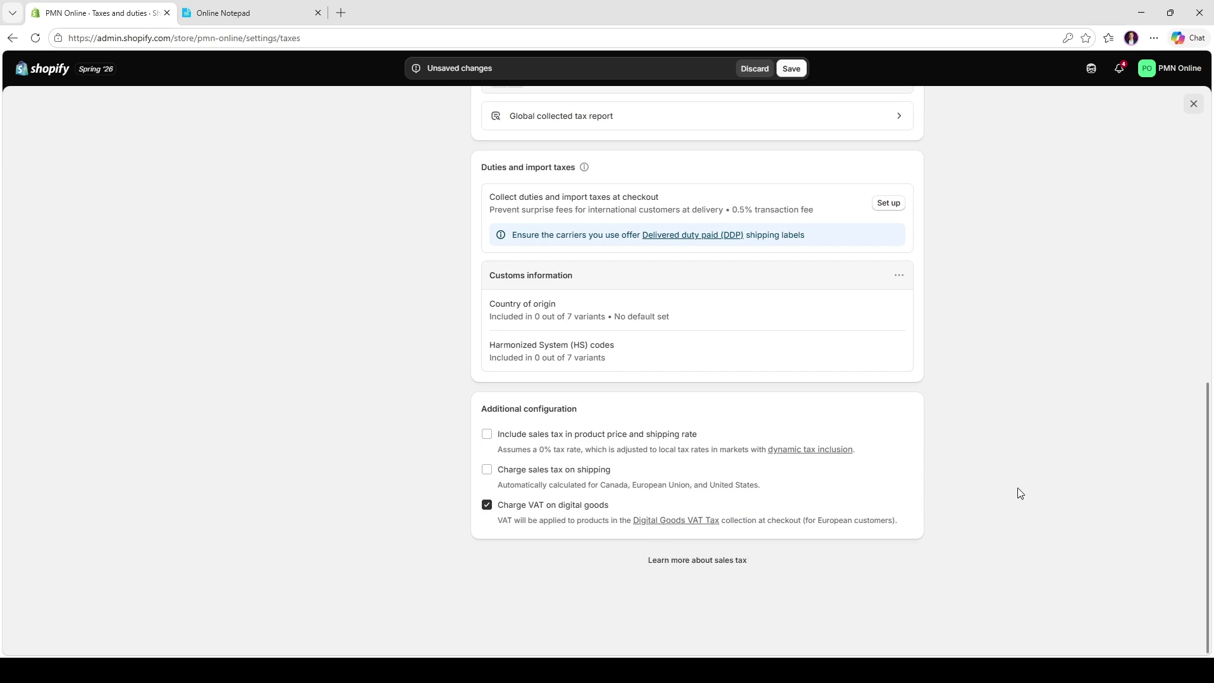
pyautogui.scroll(8, 759, 510)
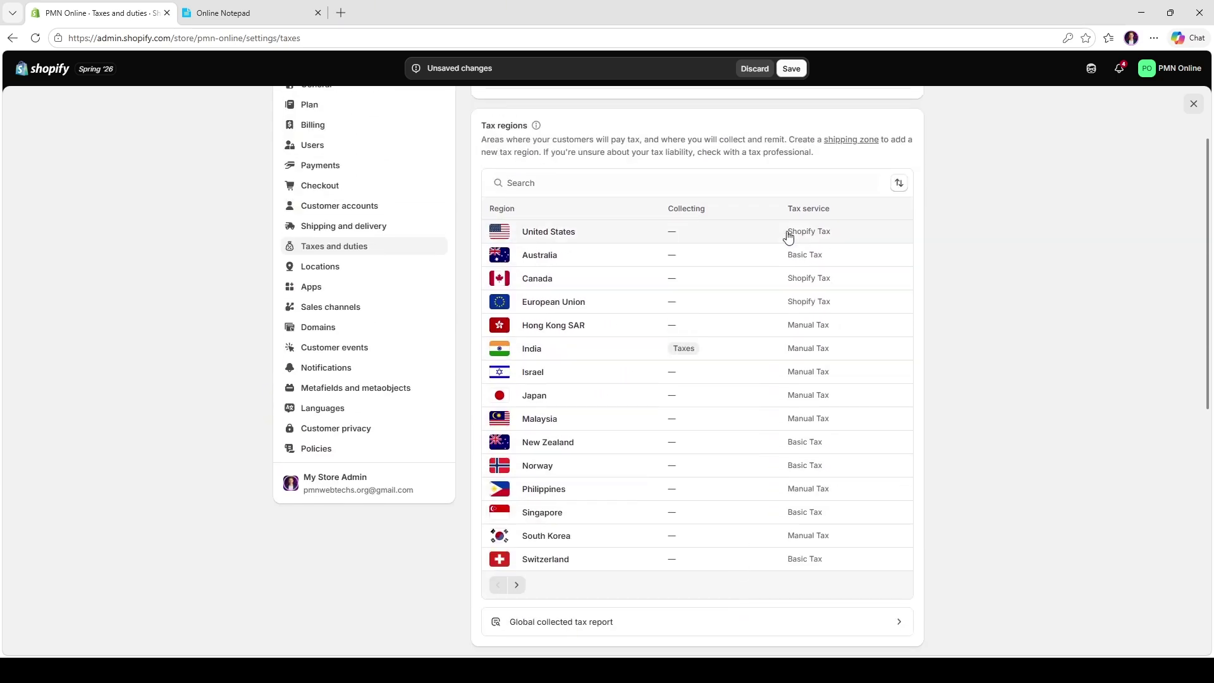
pyautogui.scroll(-8, 653, 487)
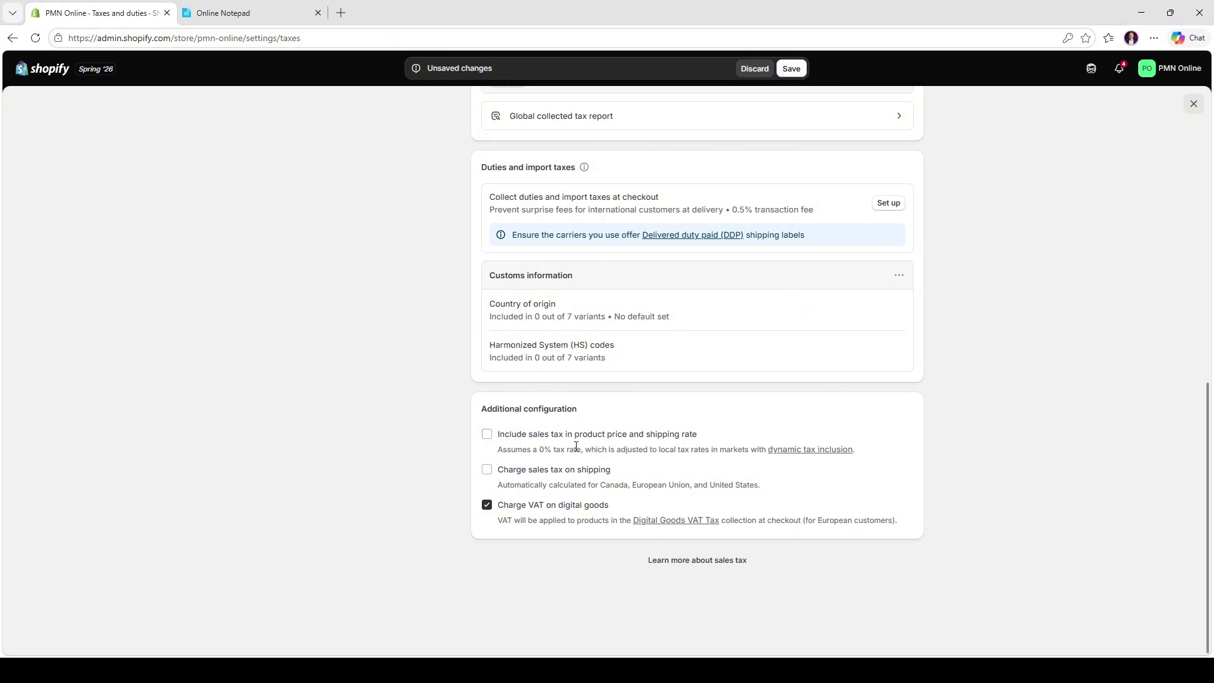
pyautogui.scroll(7, 823, 388)
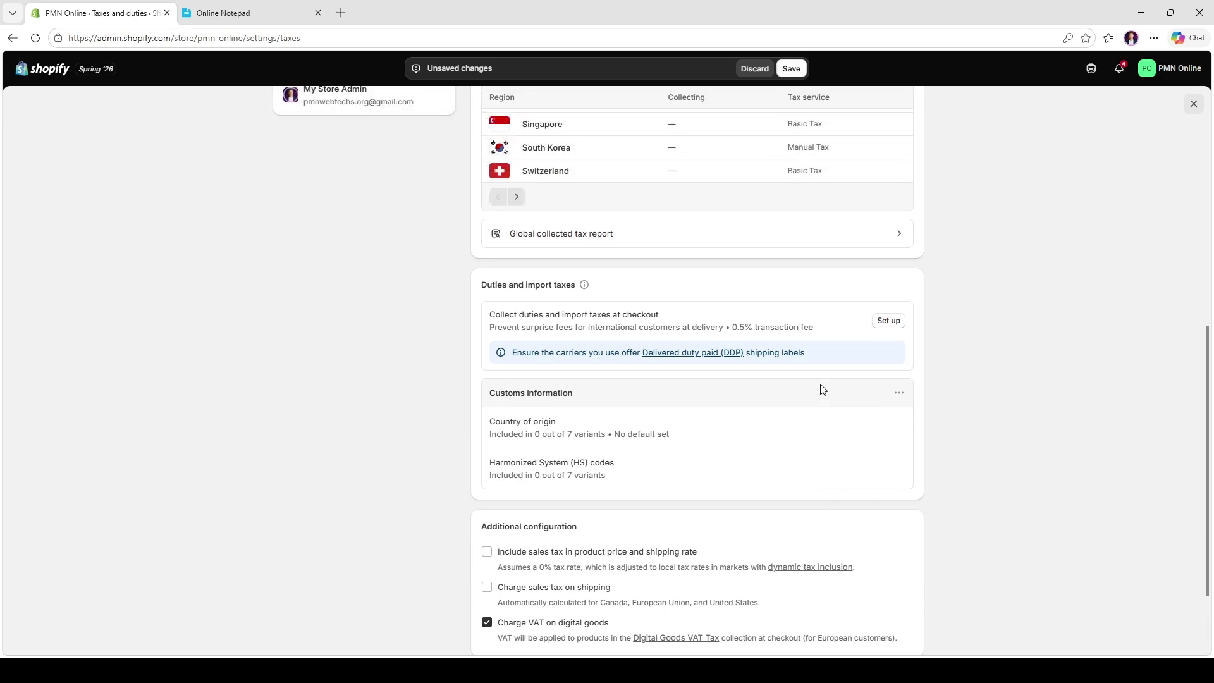
pyautogui.scroll(3, 731, 480)
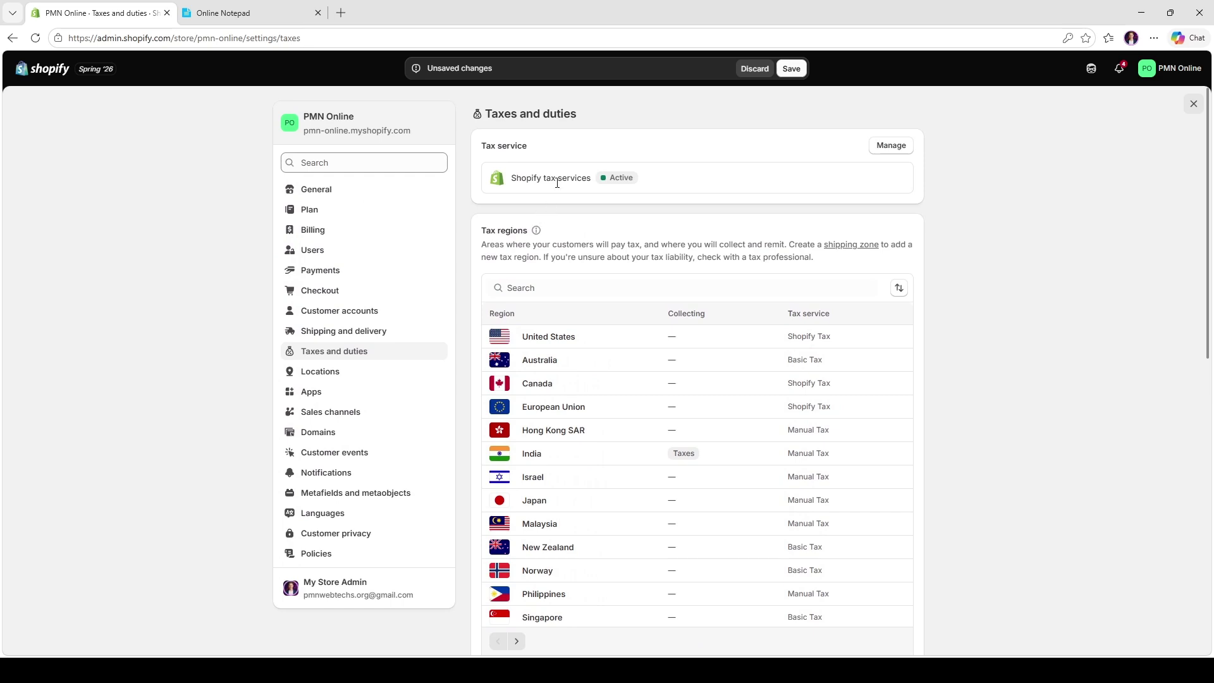
pyautogui.scroll(-2, 758, 439)
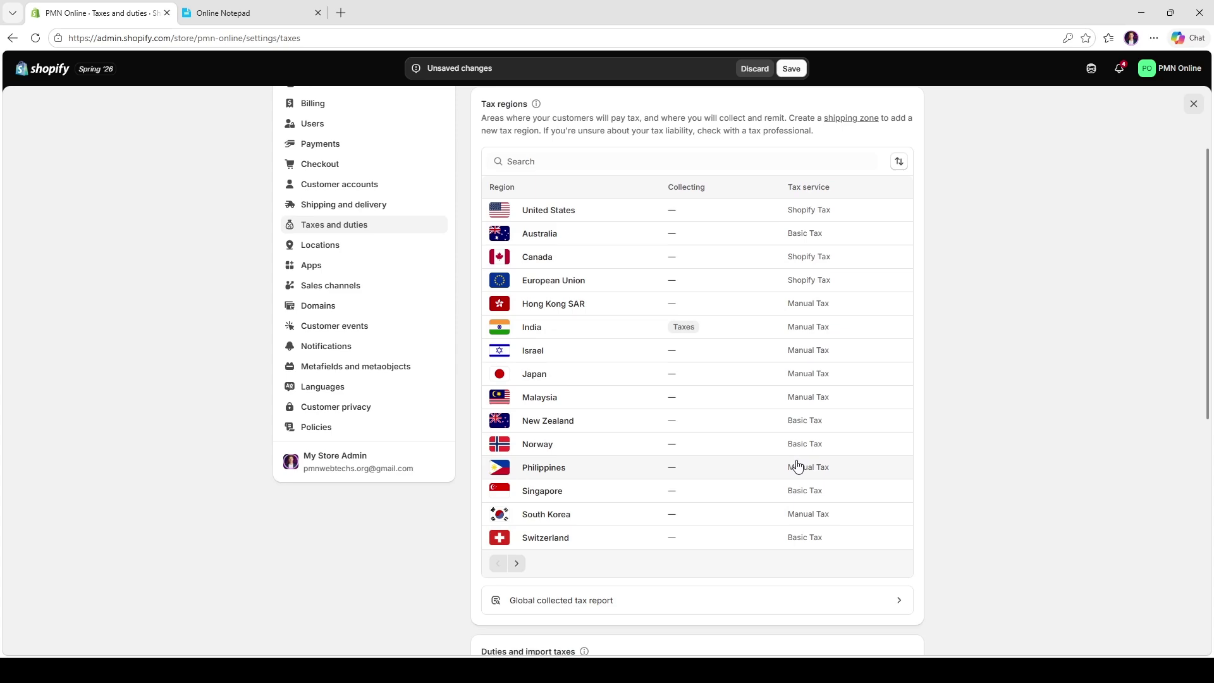
pyautogui.scroll(-8, 797, 466)
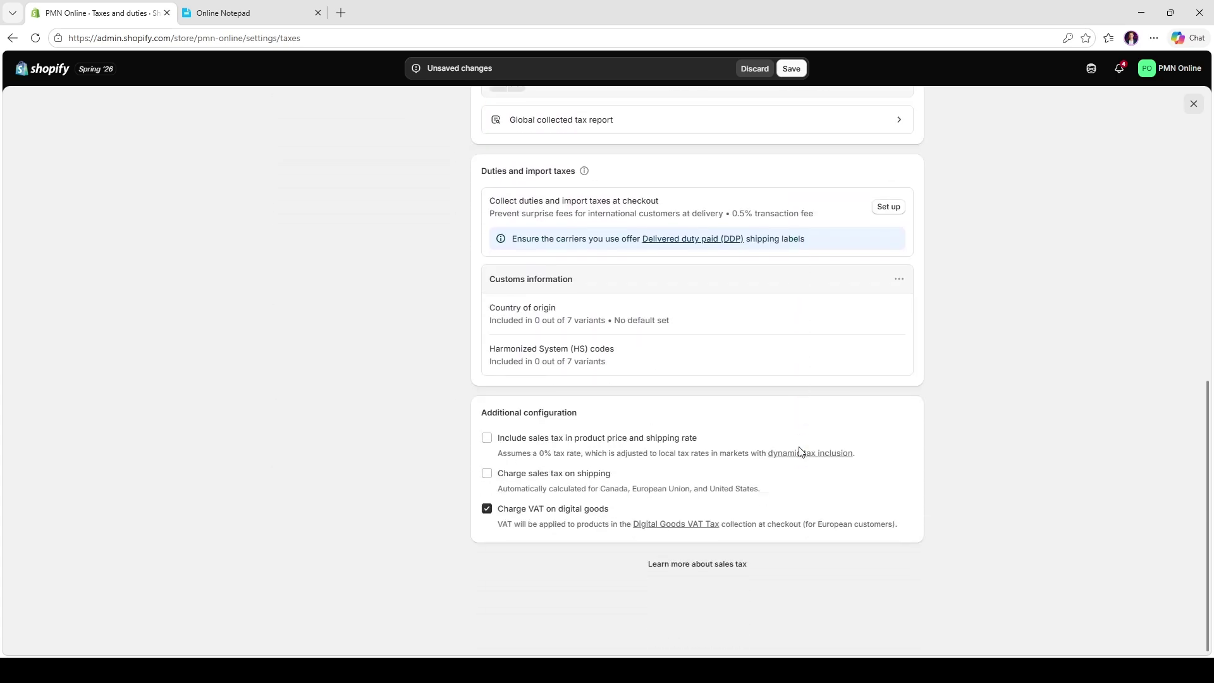
pyautogui.scroll(1, 800, 453)
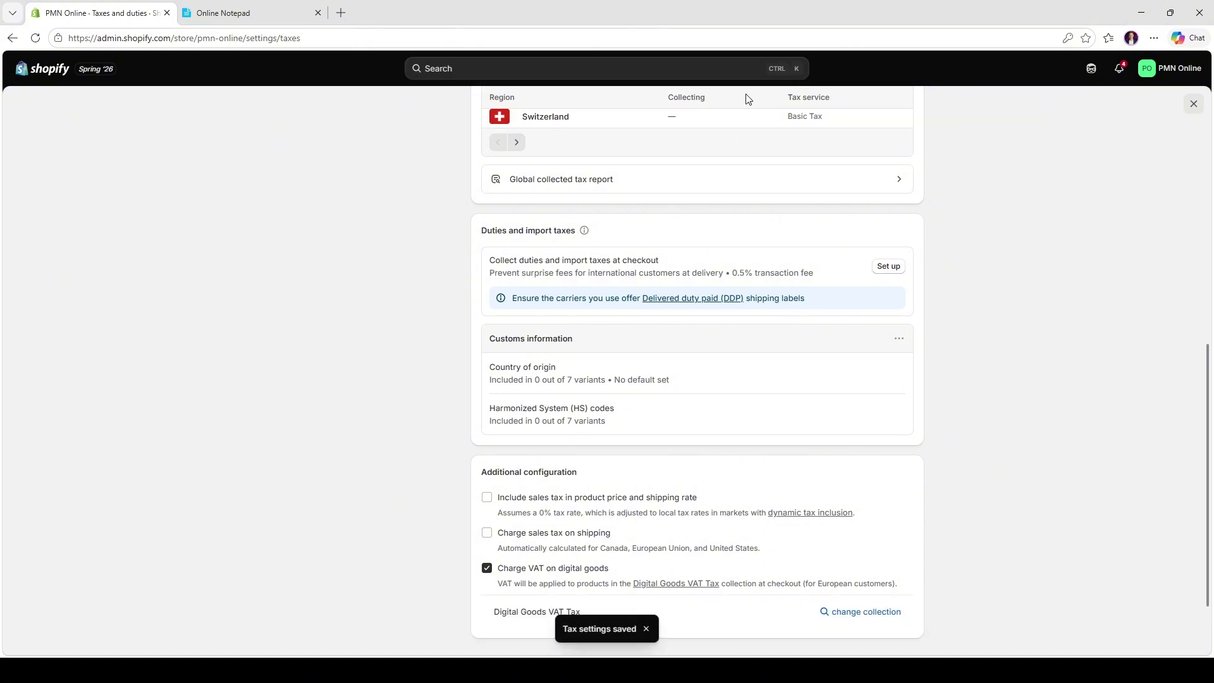
# Examine the Digital Goods VAT Tax collection entry under the VAT option and return to the tax regions list
pyautogui.scroll(-2, 732, 542)
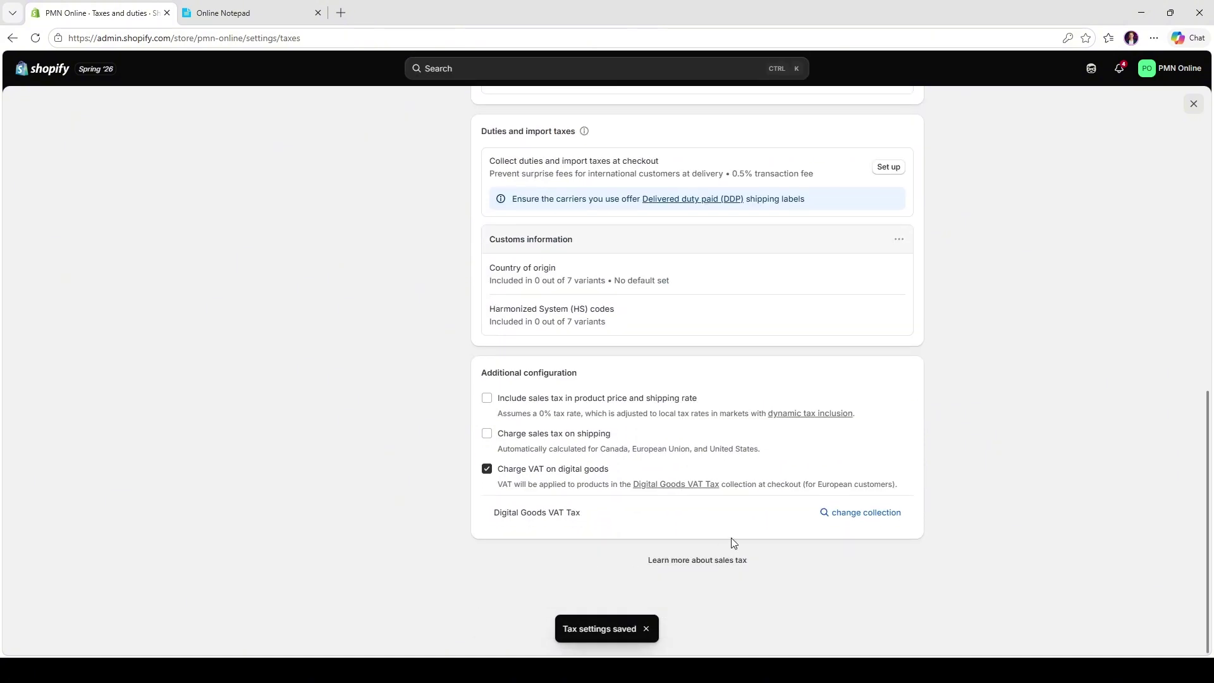
pyautogui.moveTo(587, 526); pyautogui.dragTo(475, 521)
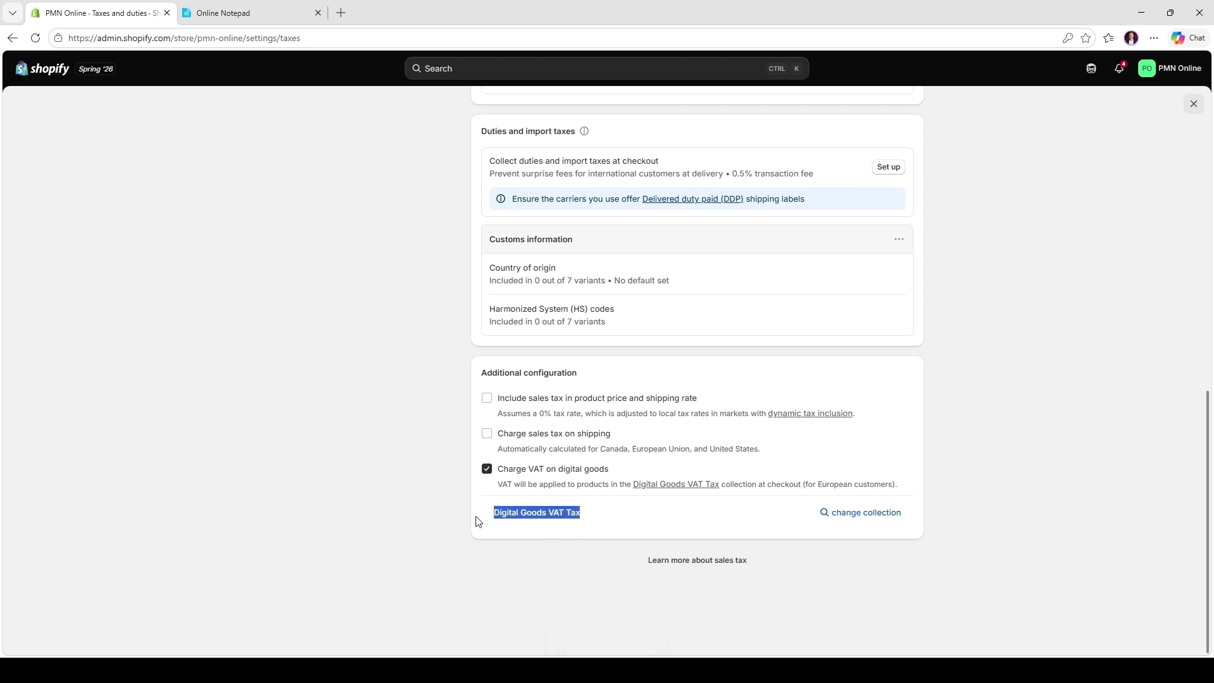
pyautogui.click(436, 509)
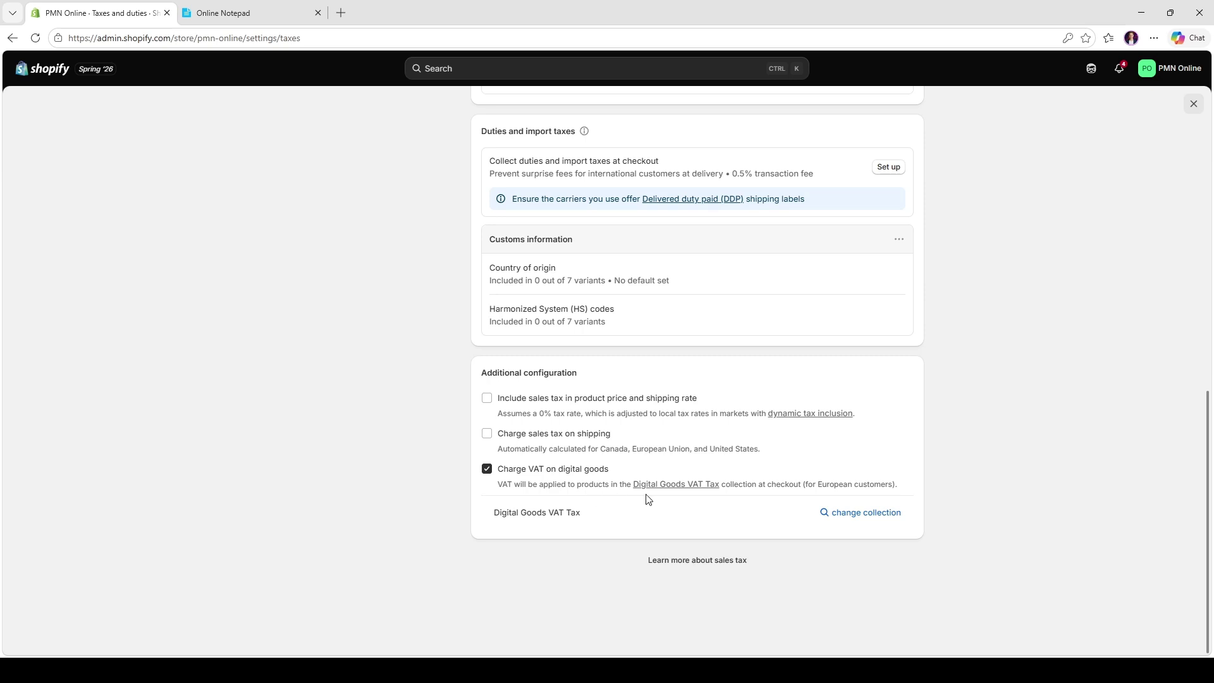
pyautogui.scroll(15, 974, 449)
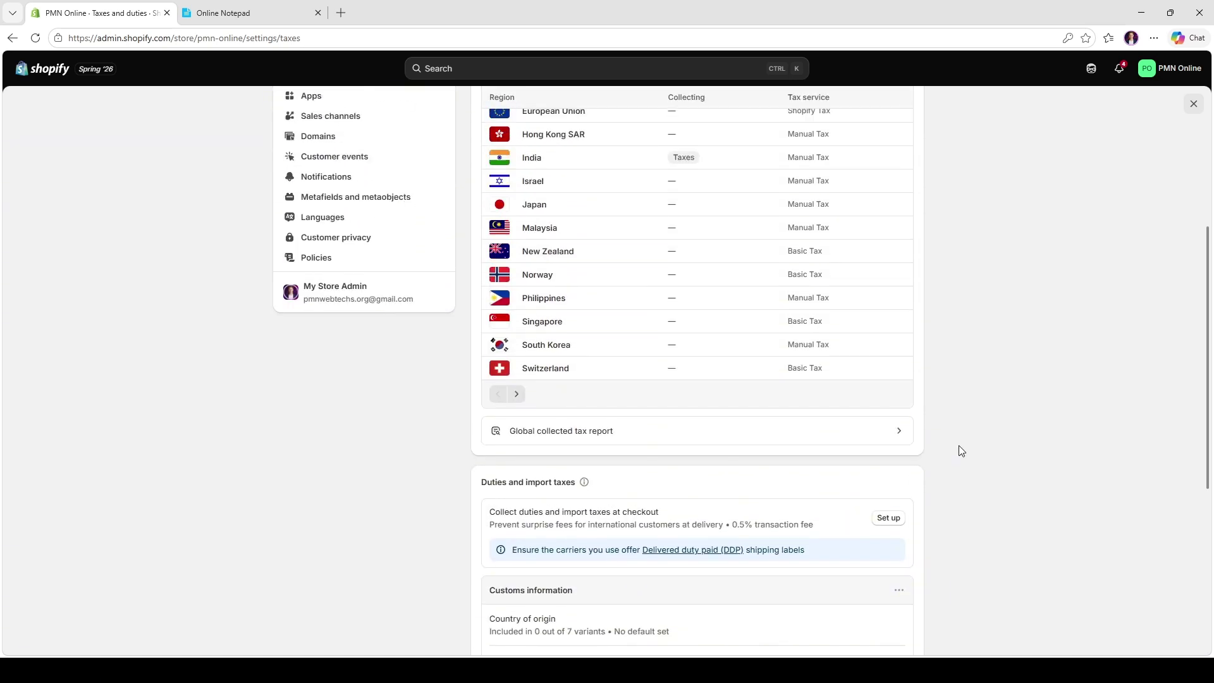